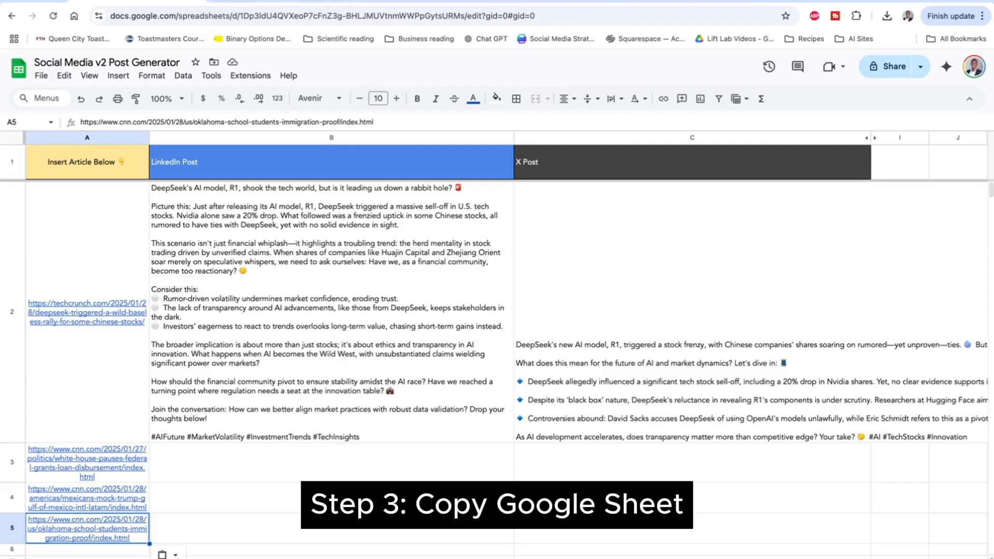
Look through the open TechCrunch and CNN article pages, then return to the post generator spreadsheet and select the article link column
click(298, 1)
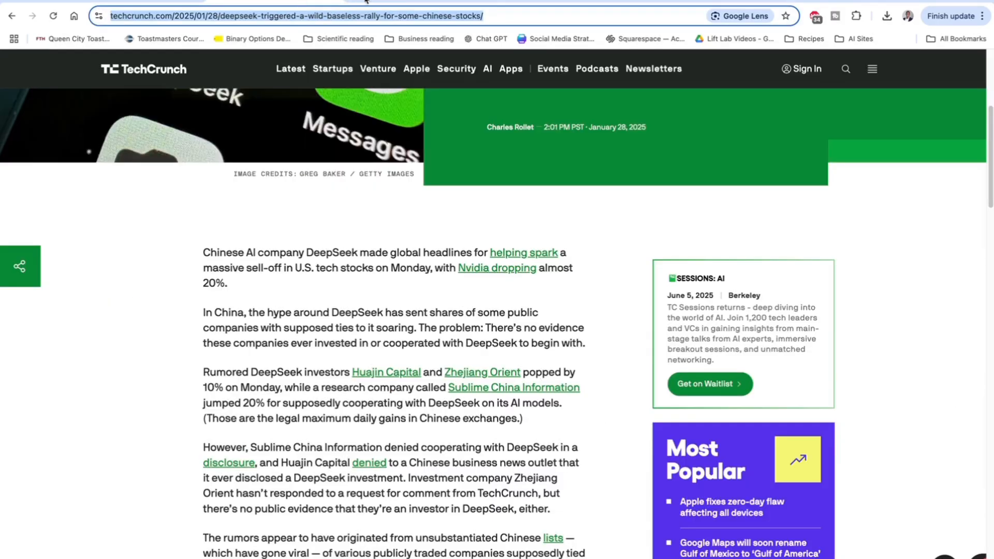
click(421, 1)
click(550, 1)
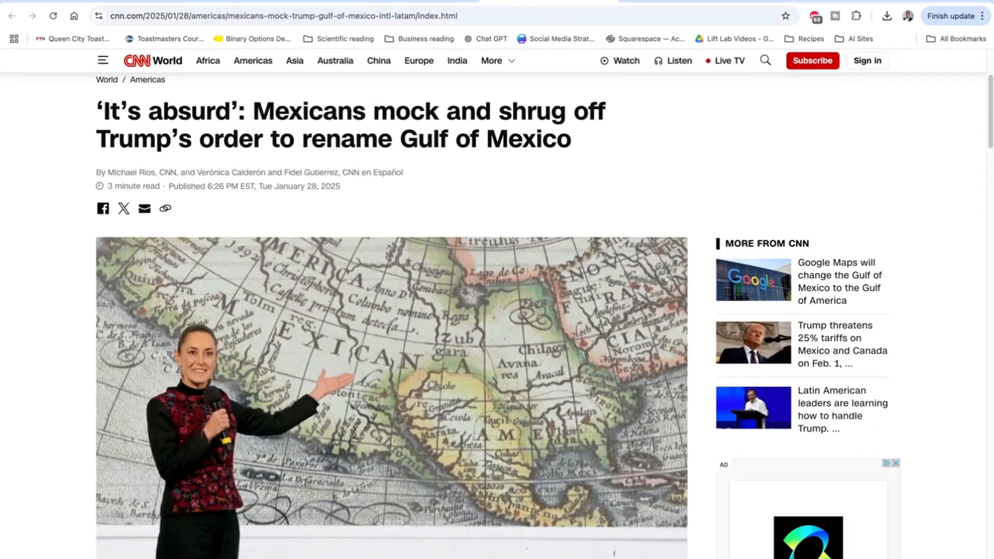
click(659, 1)
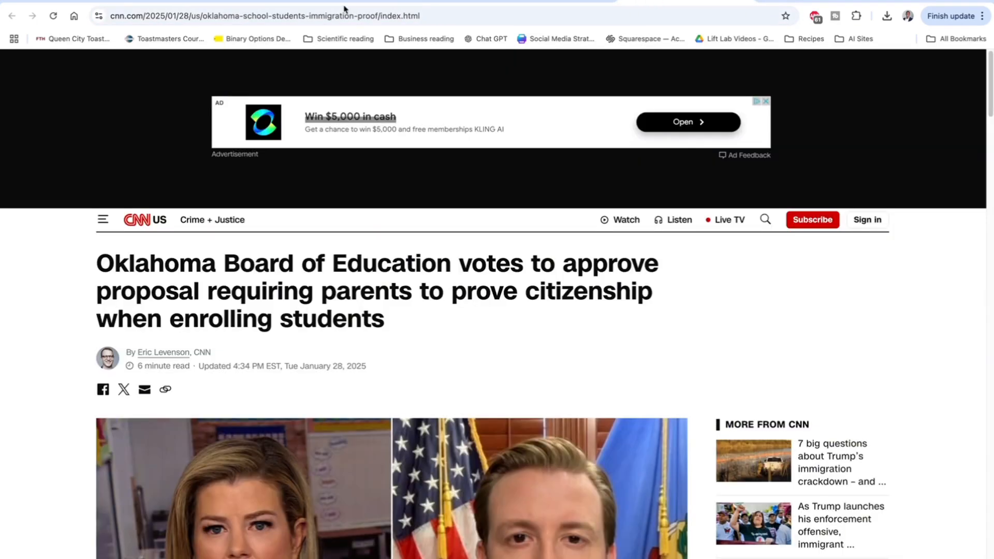
click(776, 1)
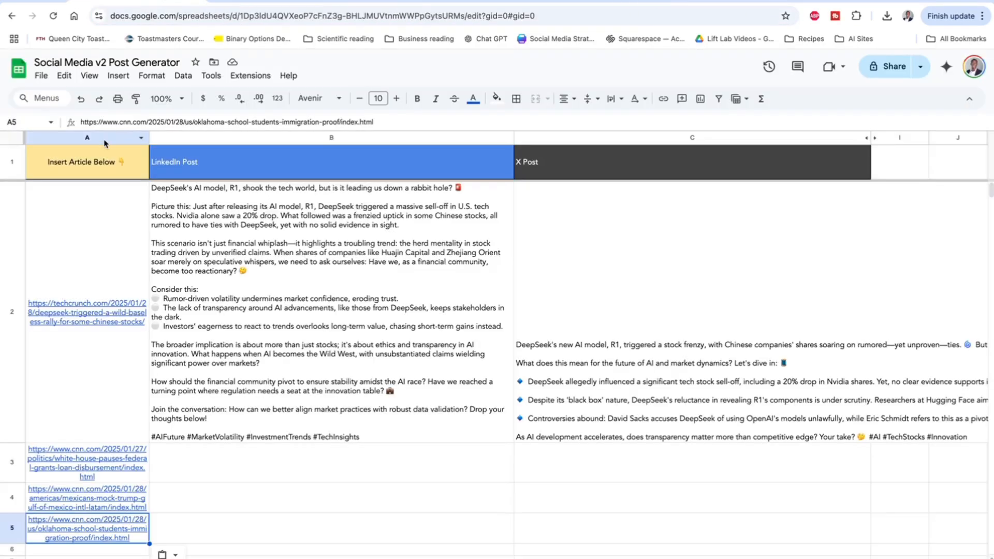
click(102, 138)
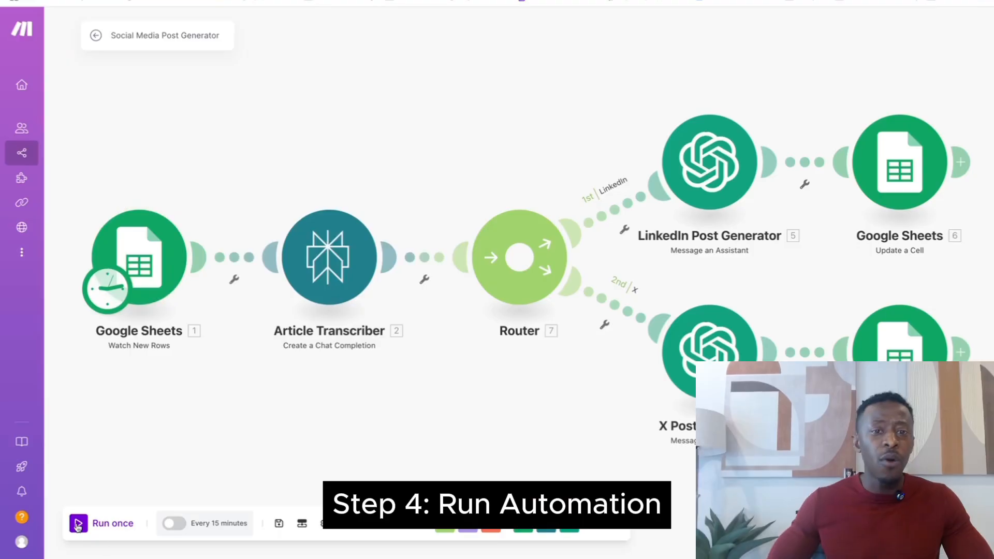
Run the Social Media Post Generator scenario once in Make and review the generated LinkedIn posts in the spreadsheet
click(78, 523)
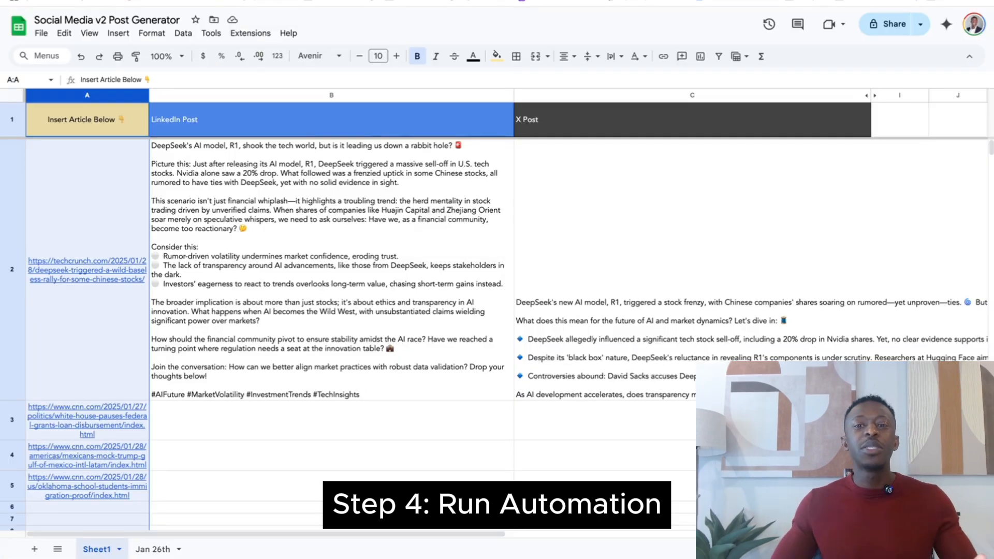
scroll(312, 255, down, 2)
scroll(312, 256, down, 2)
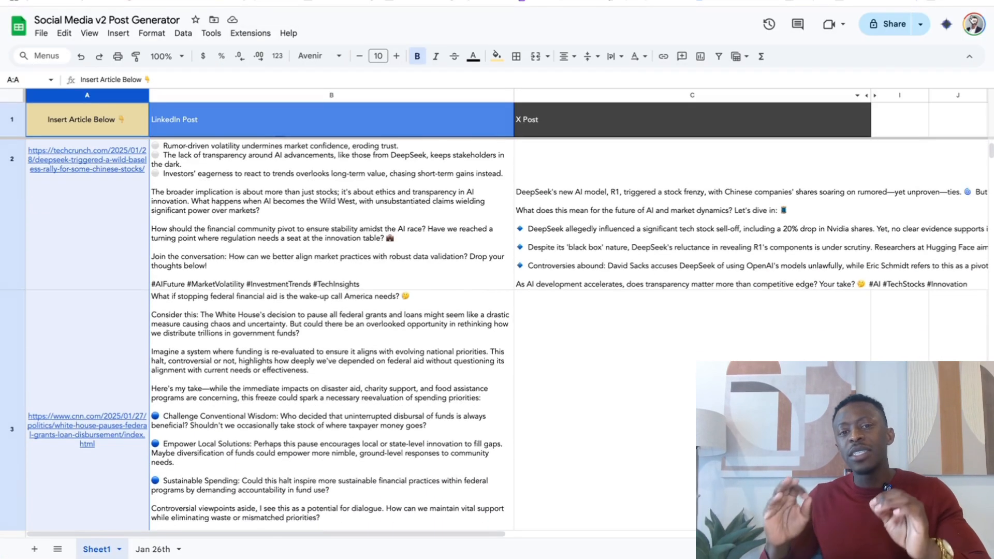
click(982, 1)
click(901, 236)
click(900, 236)
click(900, 236)
click(901, 236)
click(982, 1)
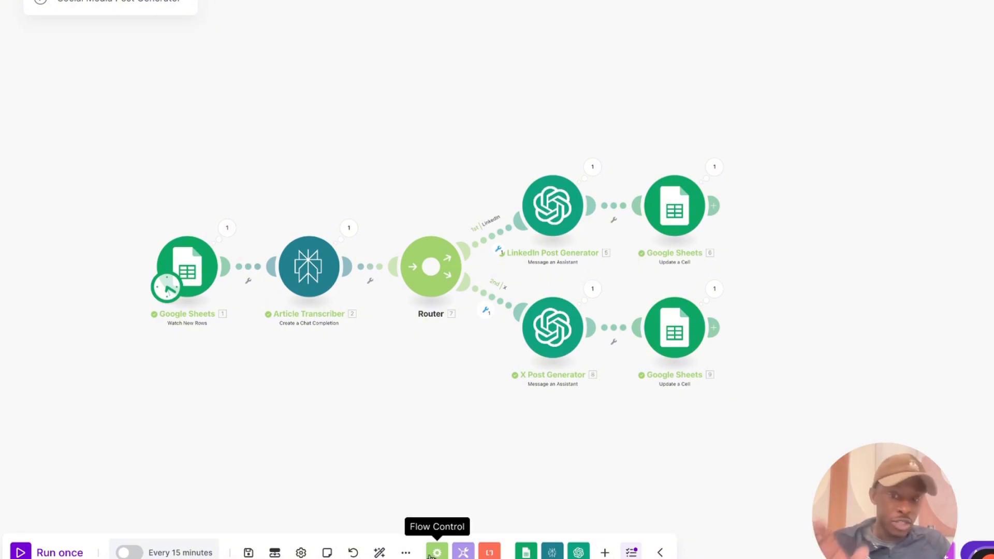
Import the Social Media Post Generator blueprint JSON file from Downloads into a new empty scenario
click(406, 552)
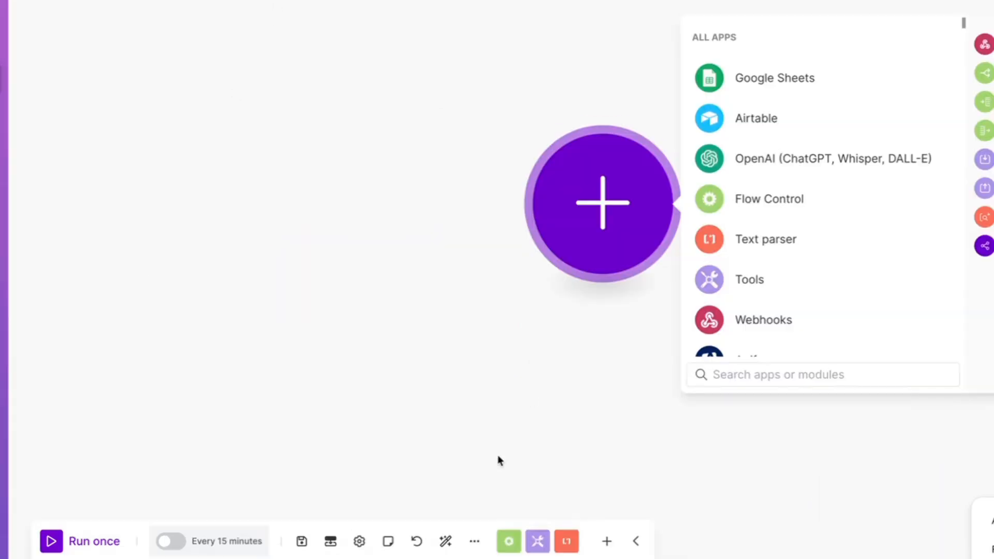
click(475, 542)
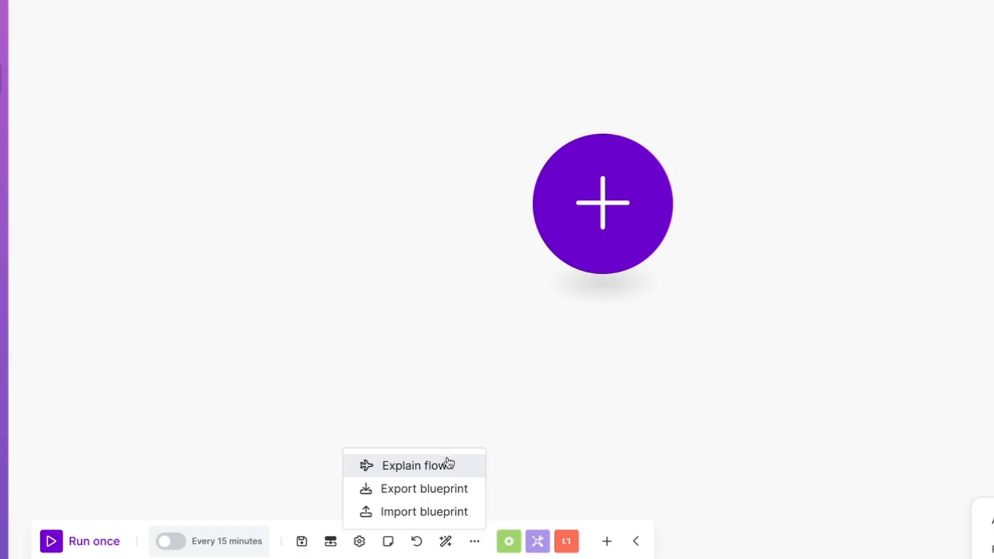
click(426, 511)
click(486, 250)
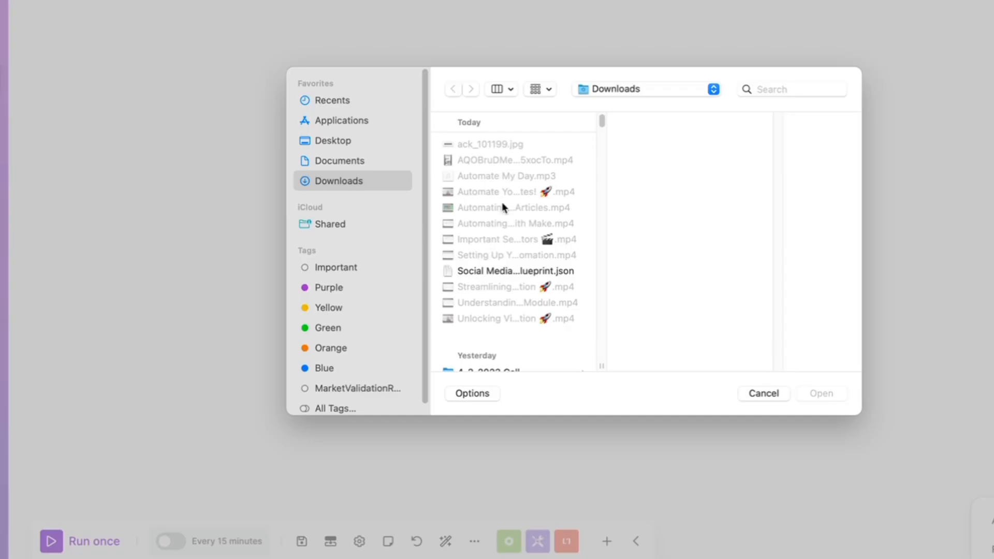
click(494, 269)
click(821, 394)
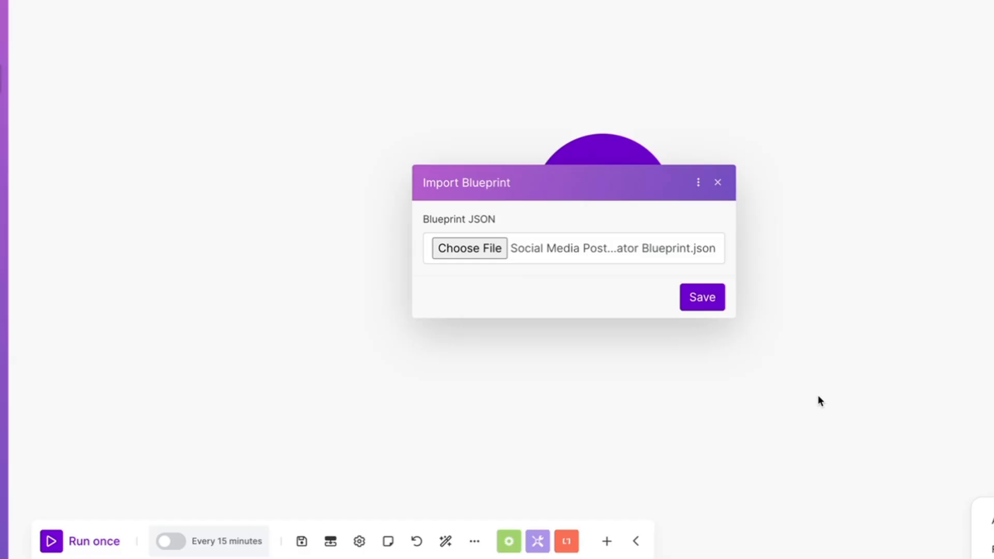
click(703, 299)
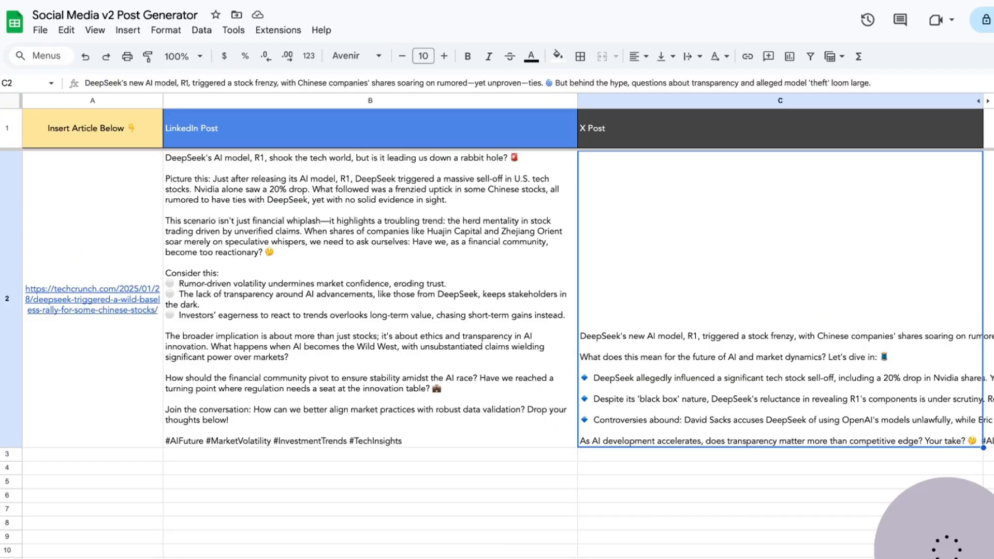
Select the Insert Article Below header cell in the Google Sheet and show the spreadsheet's file commands
click(114, 132)
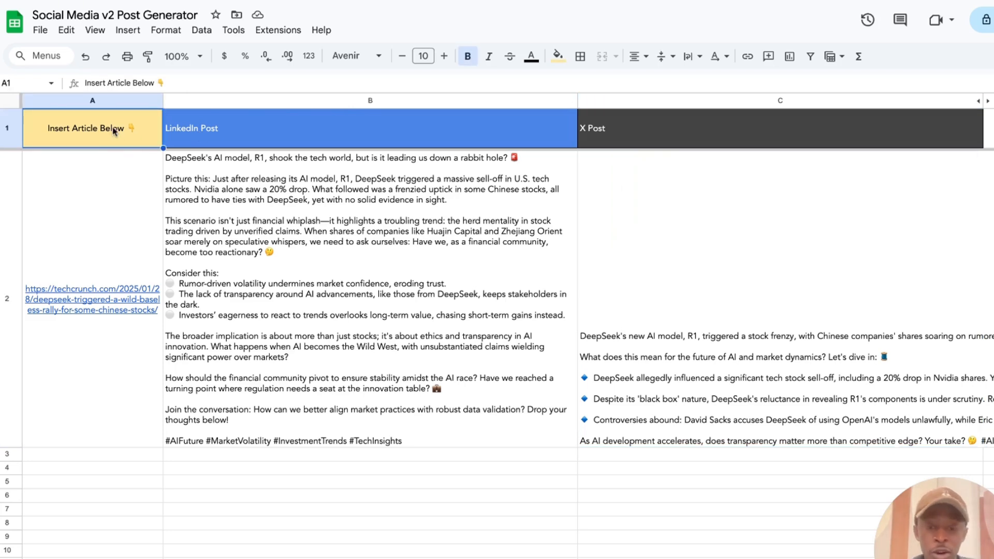
click(40, 29)
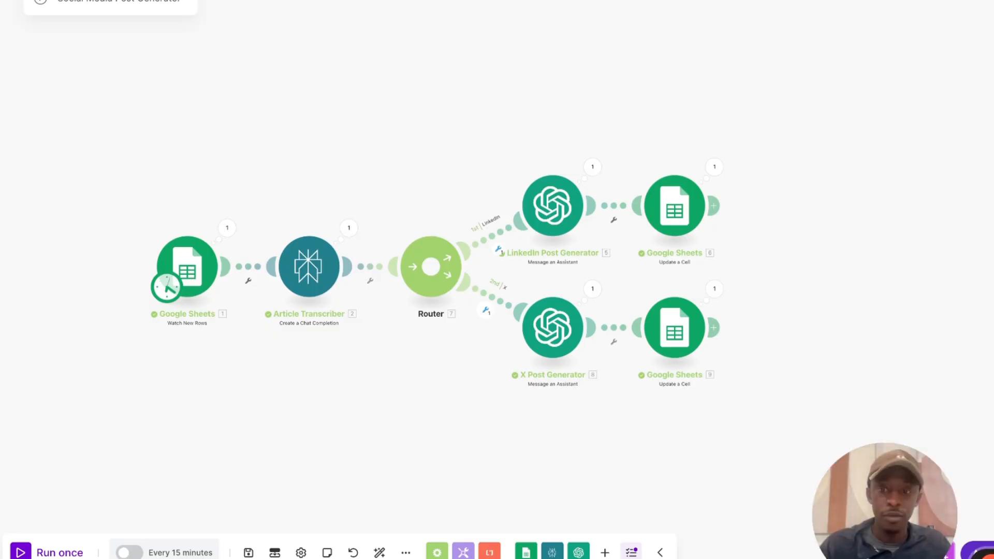
Review the Google Sheets Watch New Rows module's connection, spreadsheet, header and limit settings, then close them
click(190, 272)
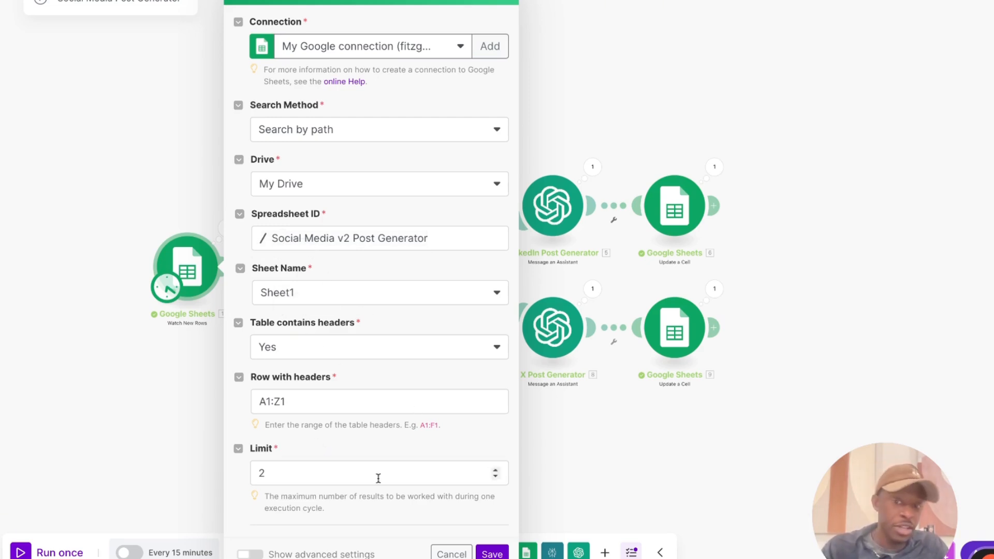
click(268, 472)
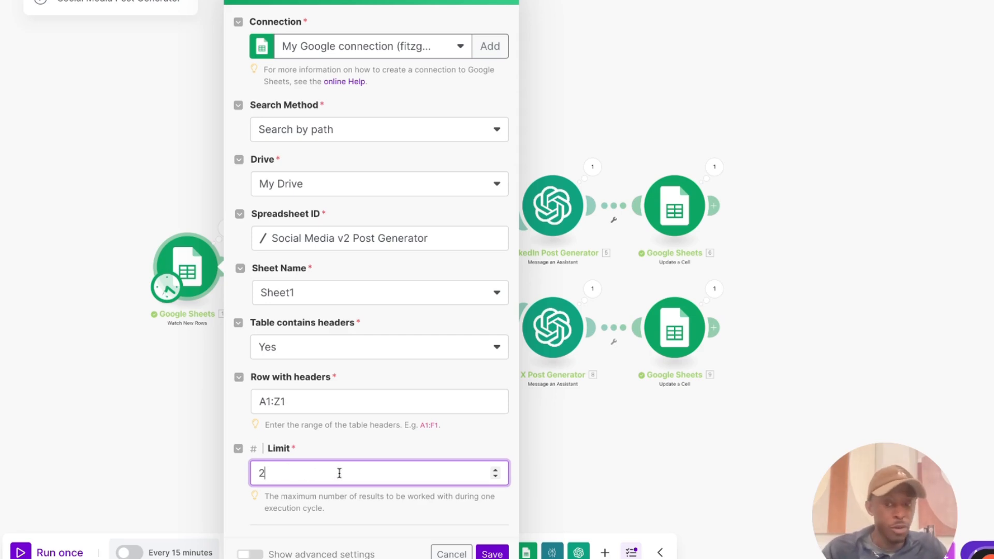
click(506, 2)
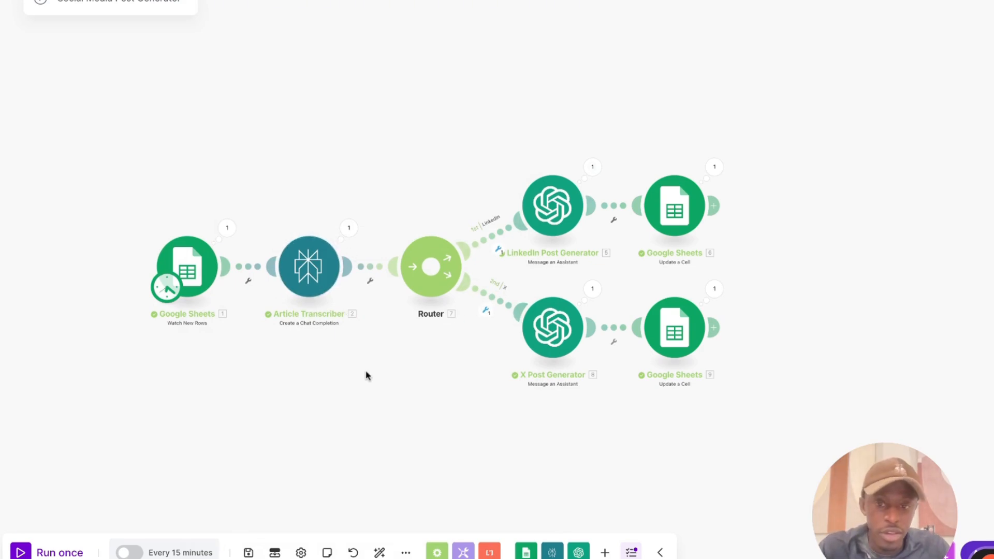
Review the Article Transcriber module's Perplexity connection, model and message content, then close its settings
drag(362, 371, 324, 374)
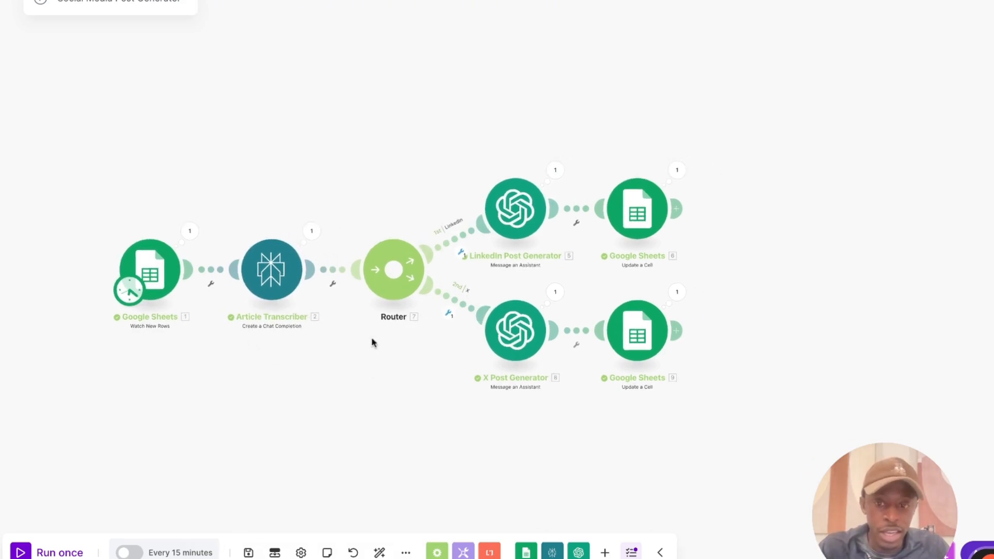
click(275, 280)
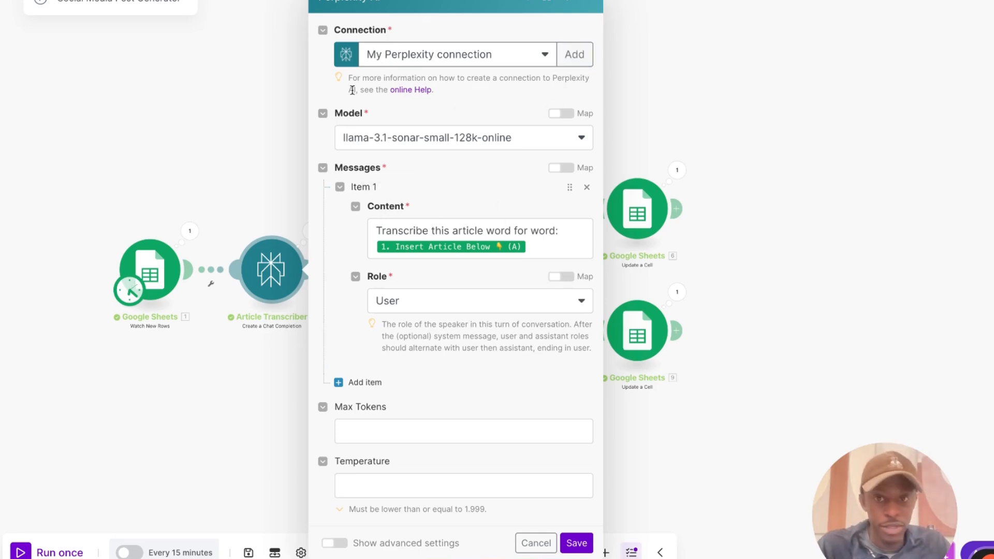
click(584, 11)
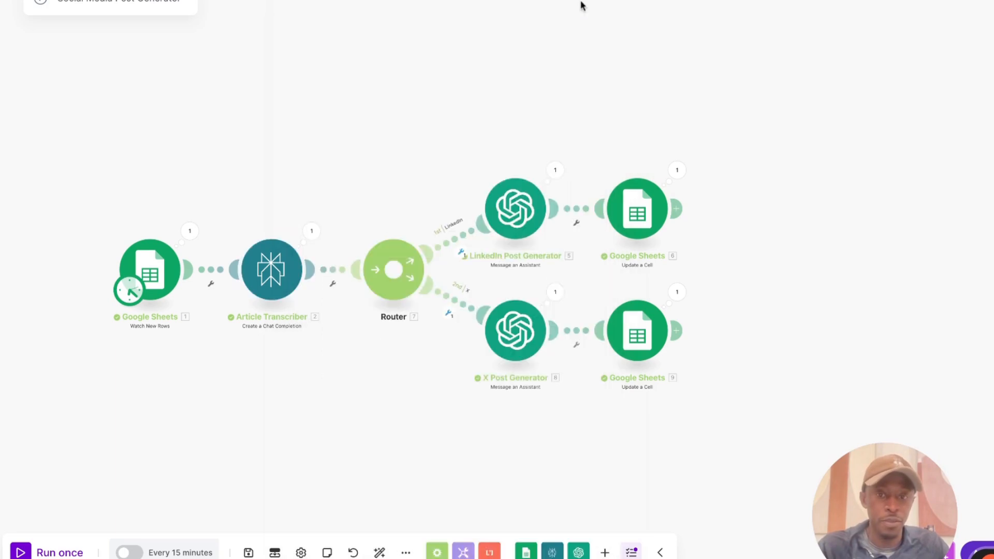
Open the LinkedIn Post Generator module and read the Linkedin Post Writer Assistant's system instructions in the OpenAI playground
click(523, 206)
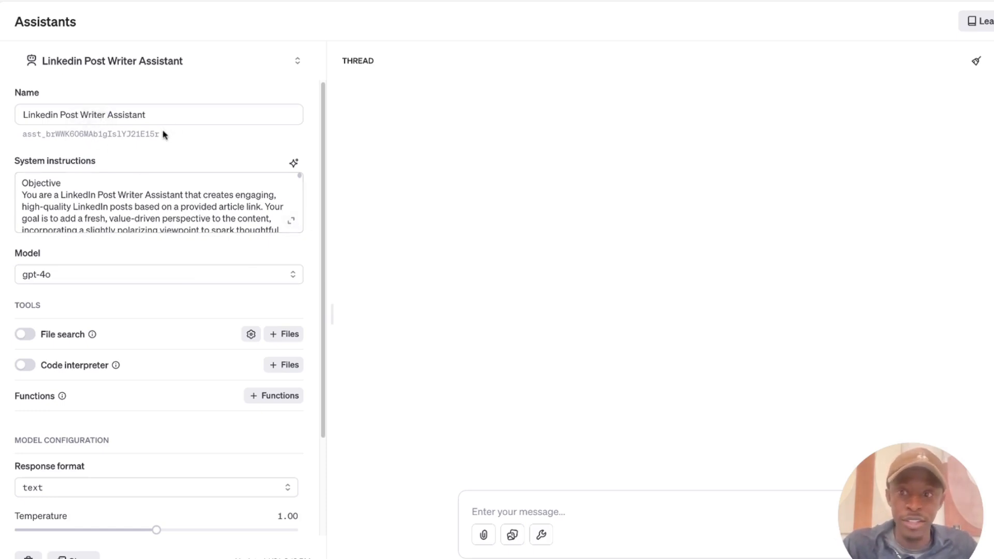
click(93, 206)
scroll(92, 206, down, 3)
scroll(93, 206, down, 10)
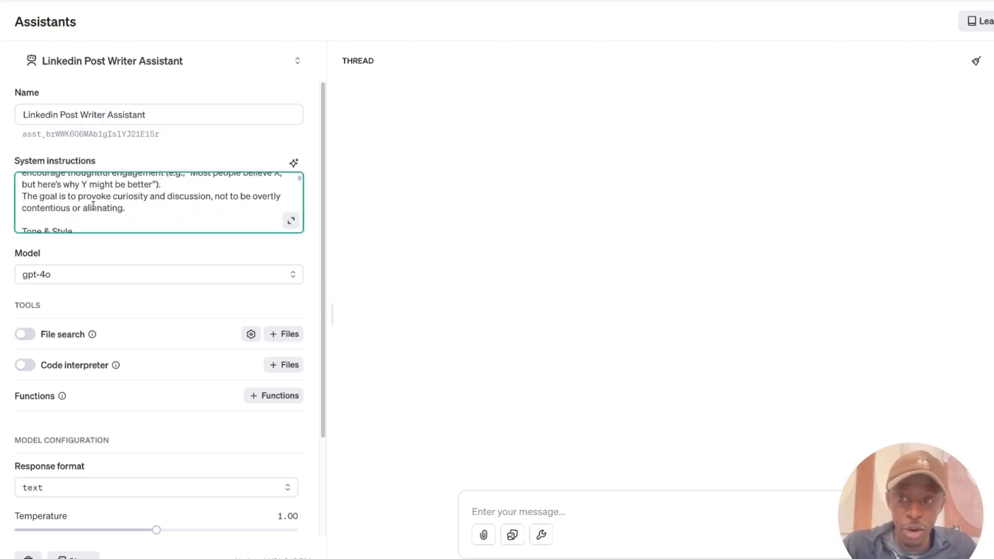
scroll(93, 206, up, 10)
scroll(93, 206, down, 12)
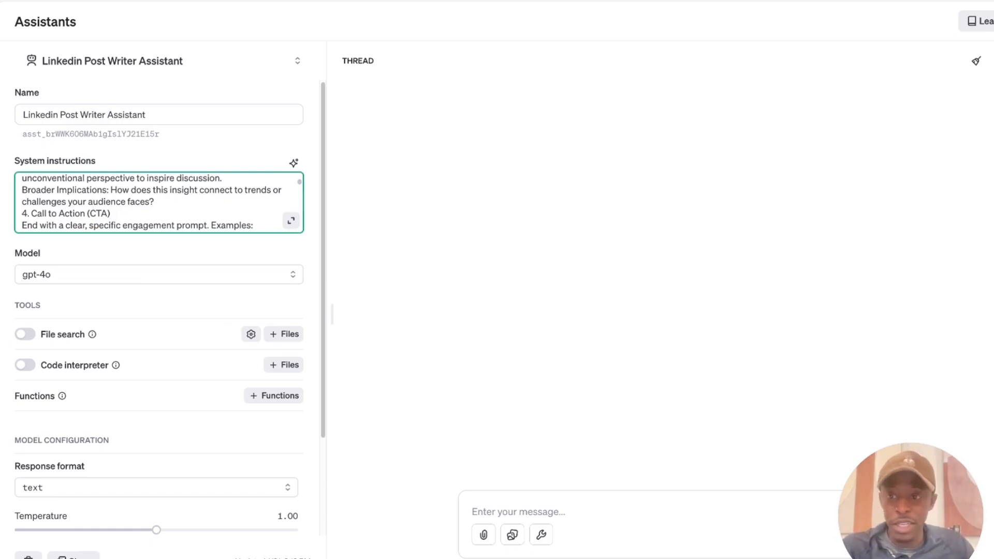
scroll(47, 217, up, 1)
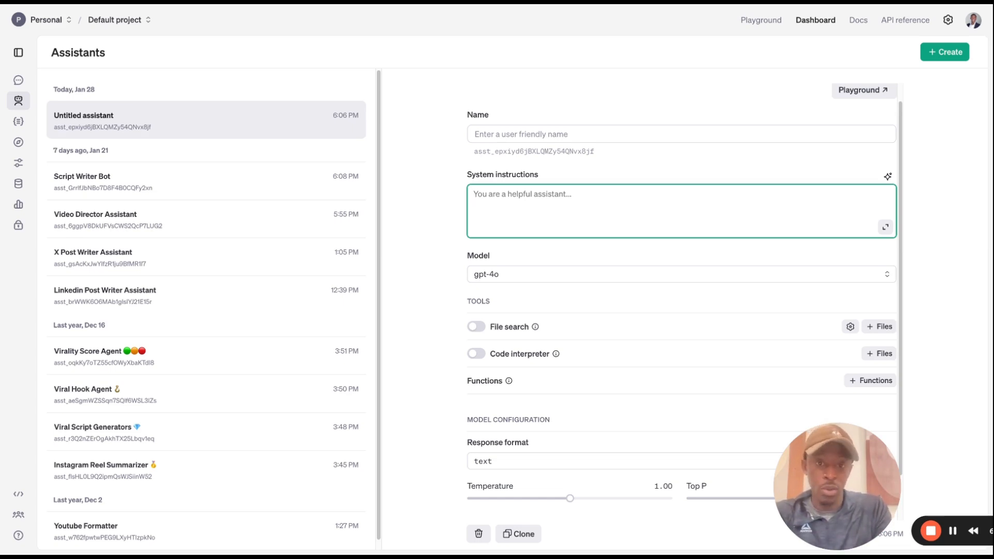
Look over the blank untitled assistant's configuration and the X Post Writer Assistant's system instructions
scroll(529, 297, down, 1)
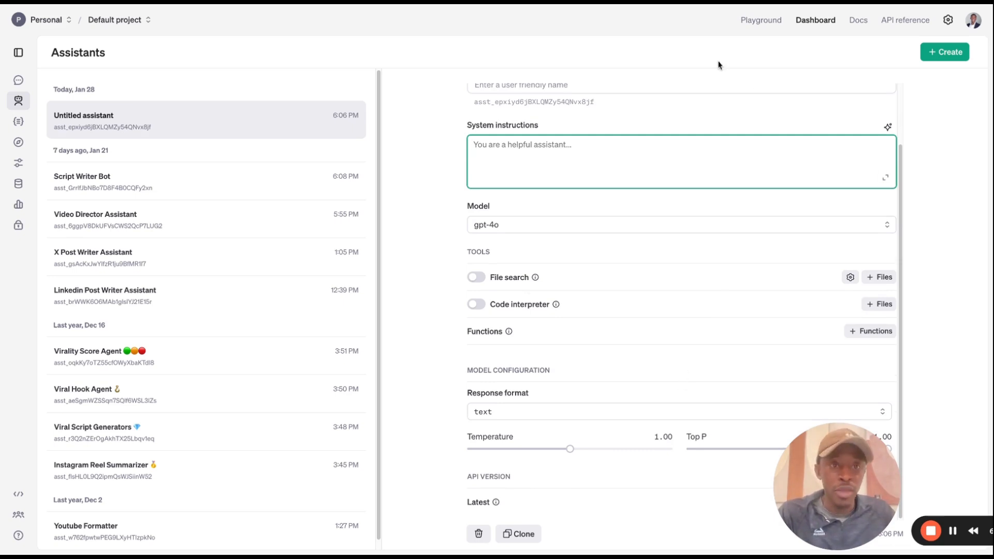
click(713, 4)
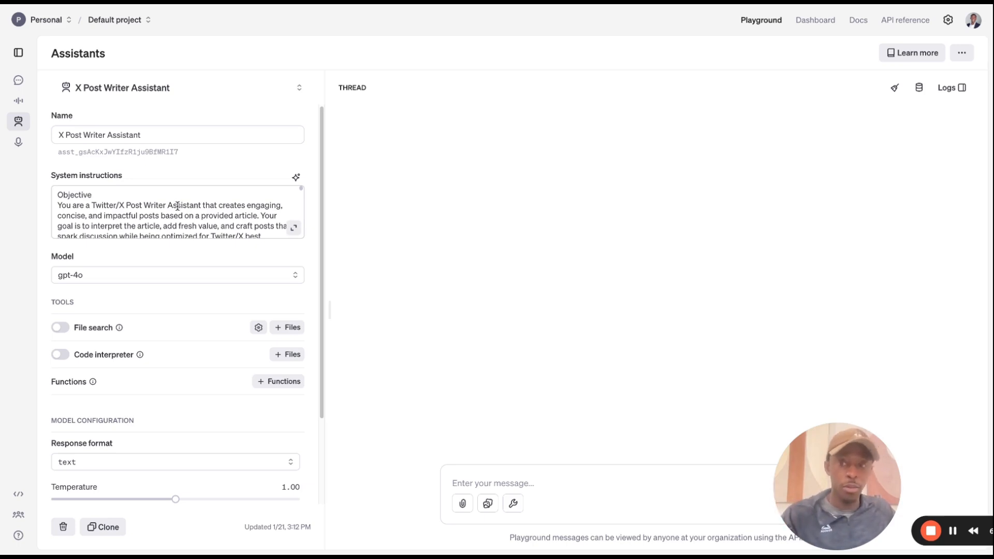
scroll(177, 206, down, 4)
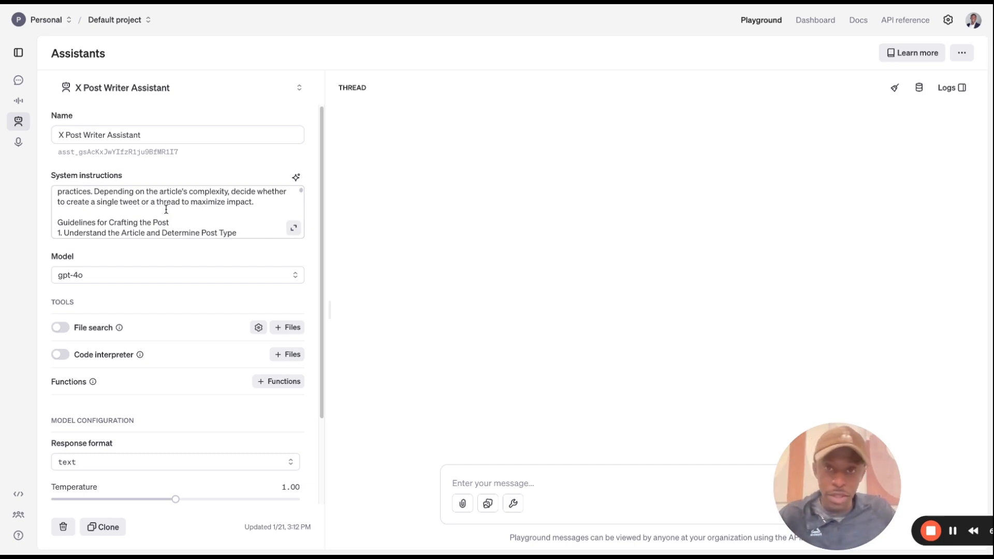
Return to Make and review the assistants available for the LinkedIn Post Generator module, then close its settings
click(642, 4)
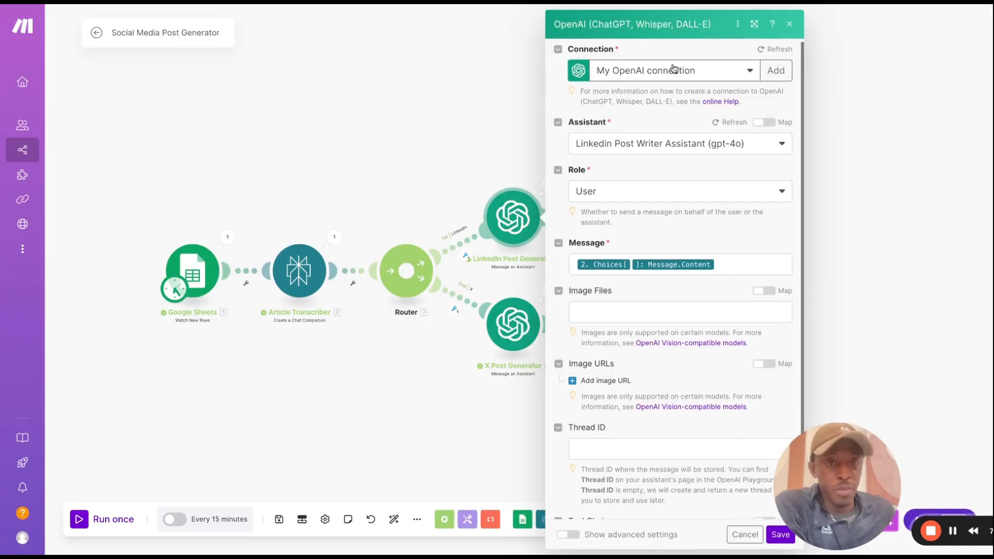
click(644, 146)
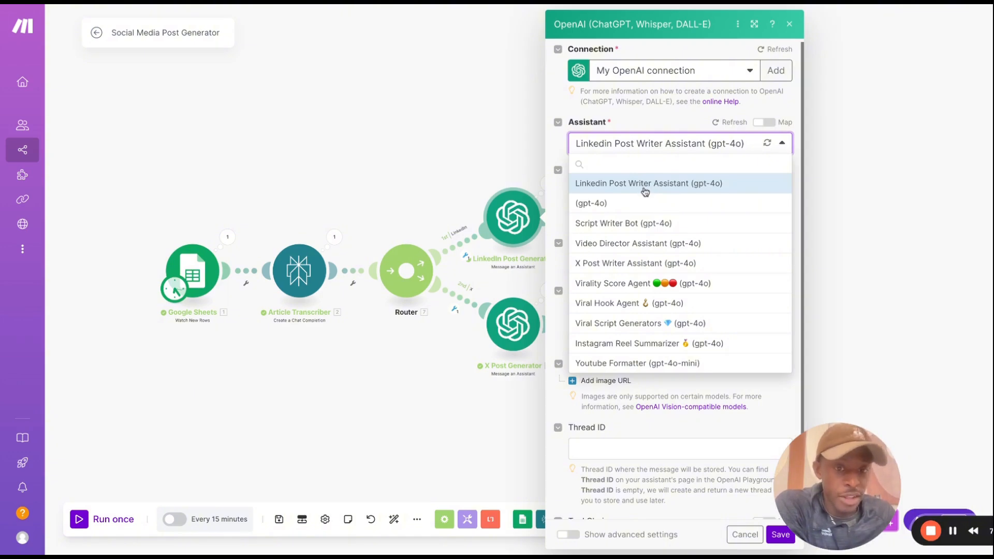
click(912, 164)
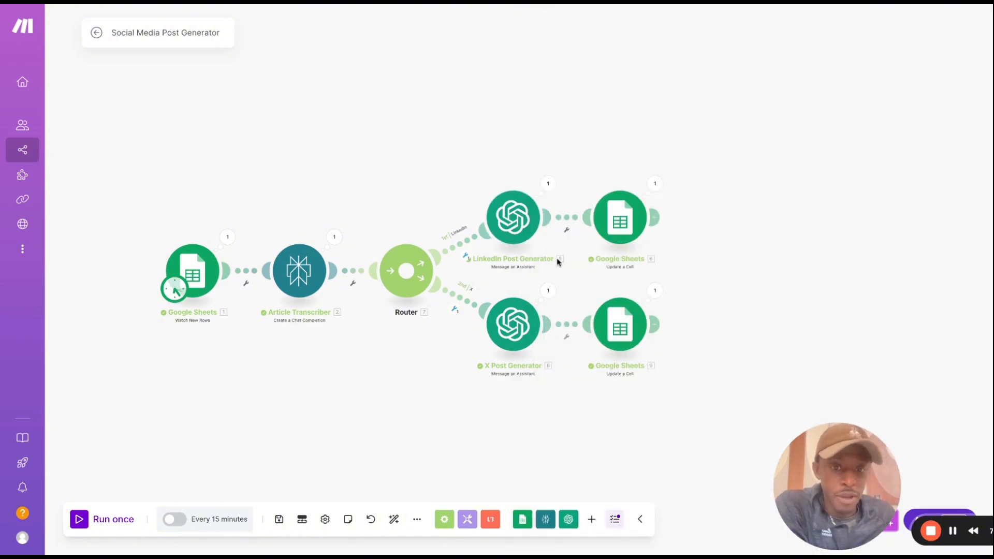
Check the assistant selection in the X Post Generator module, then close its settings
click(516, 318)
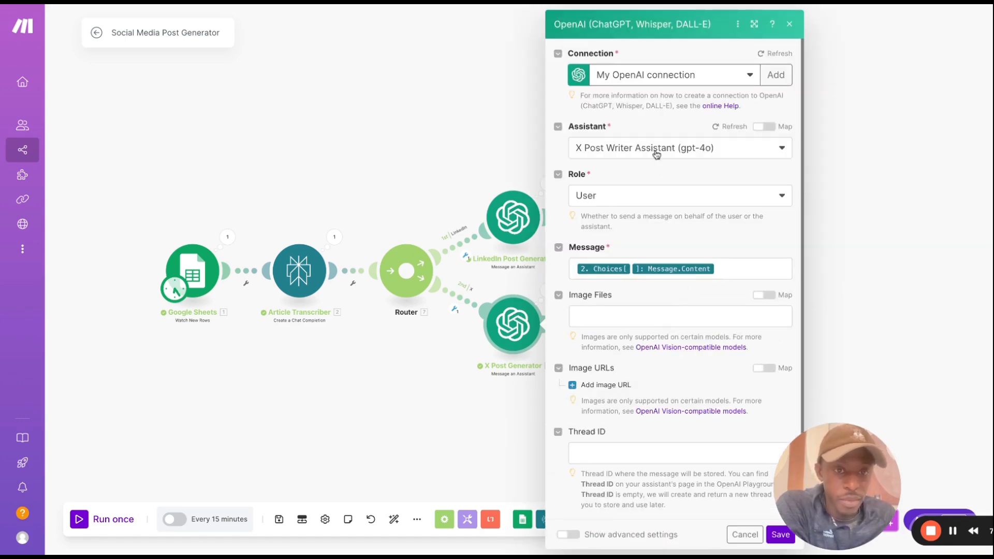
click(655, 150)
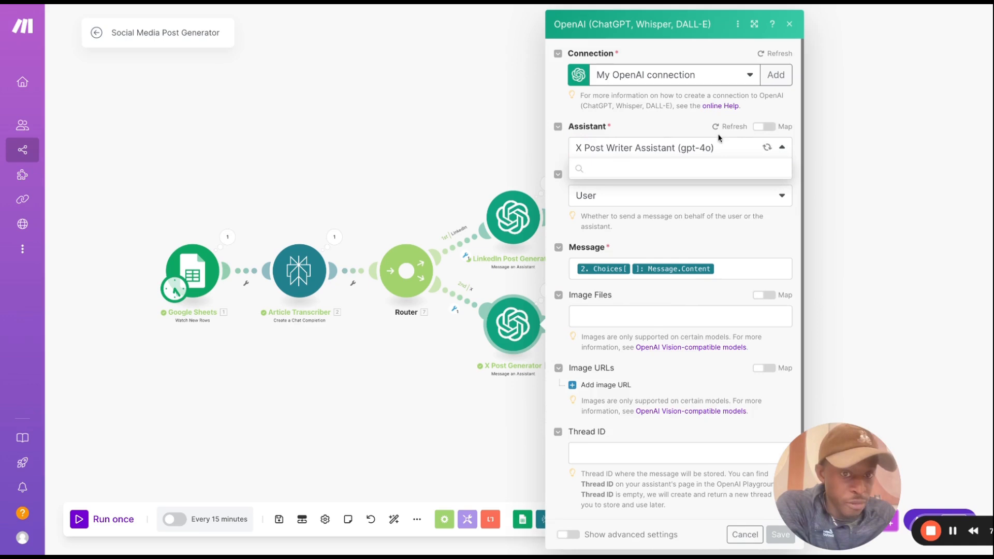
click(866, 164)
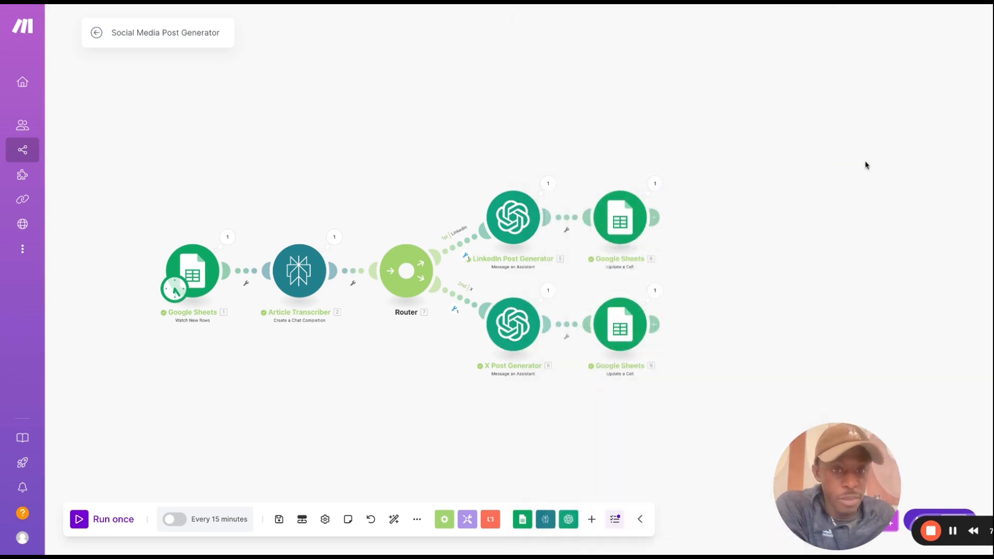
Review the Cell and Value mappings in the Google Sheets update modules of the LinkedIn and X branches, closing each module's settings
click(628, 224)
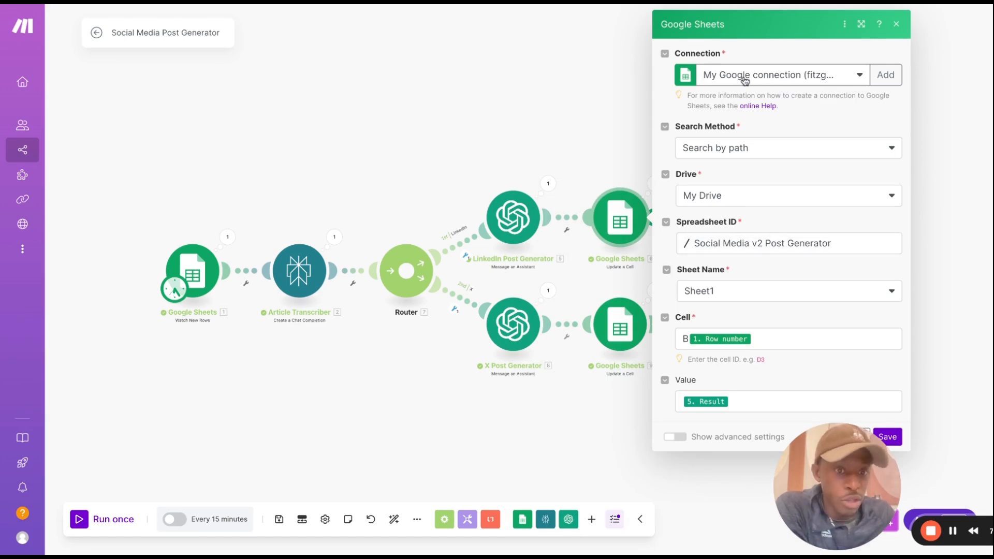
click(684, 339)
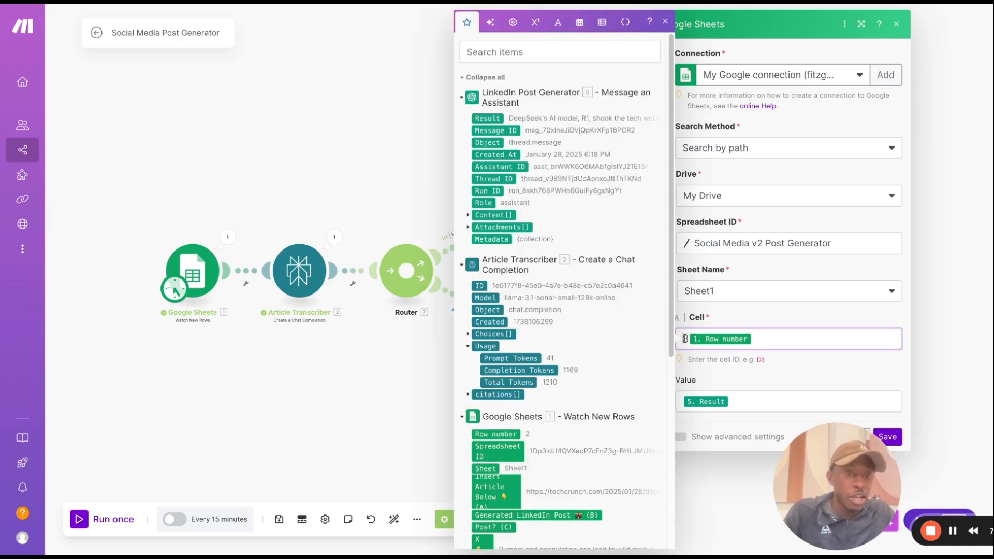
click(964, 272)
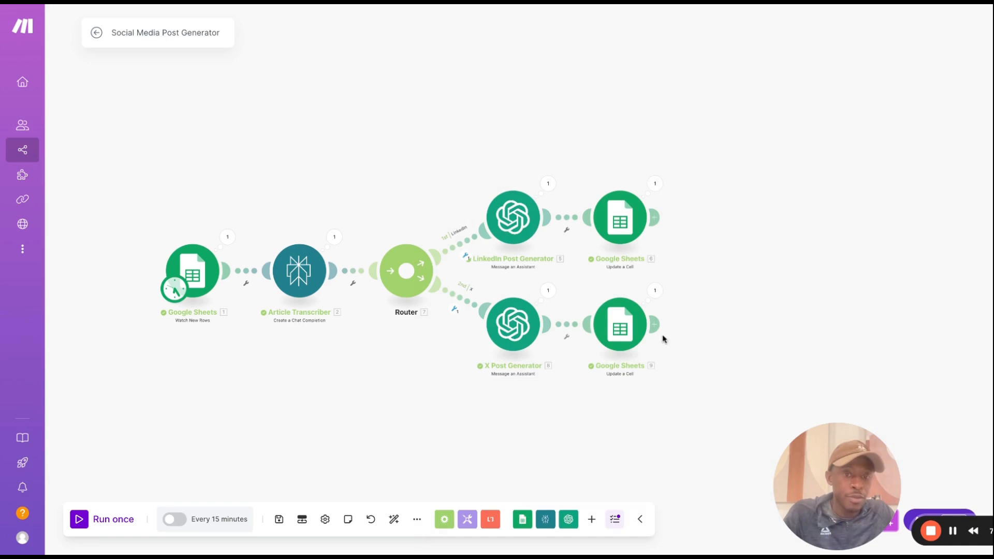
click(627, 334)
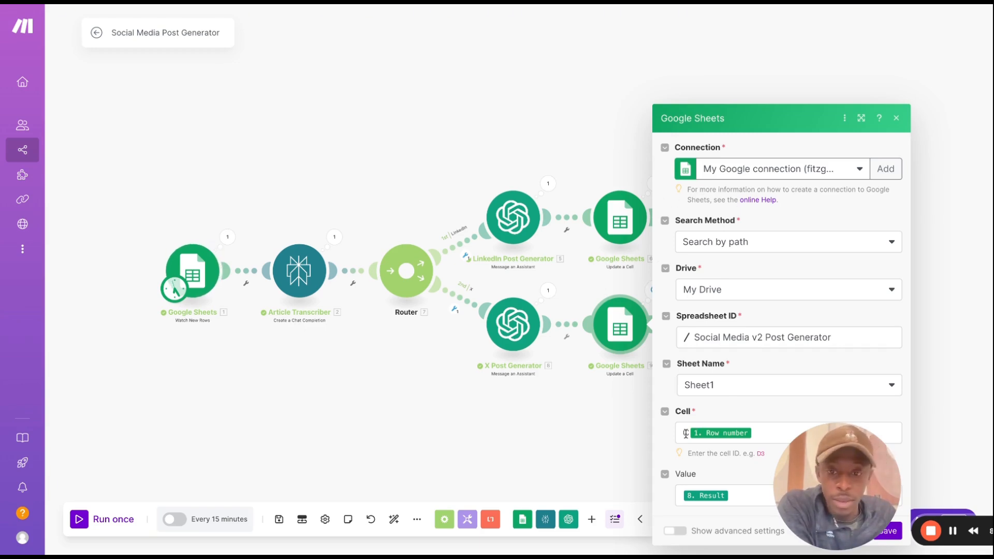
click(533, 436)
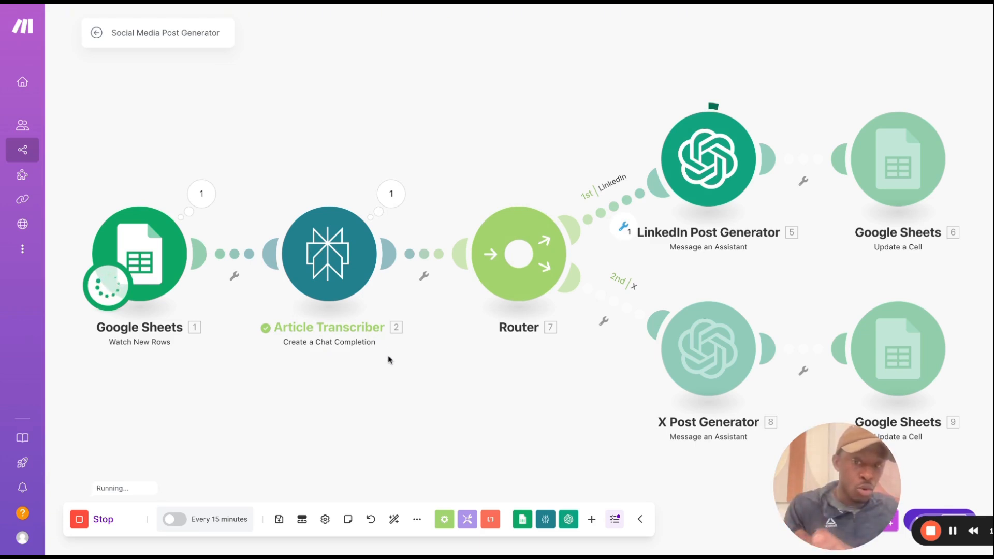
Check the scenario run across both router branches, and switch to the Google Sheet to review the LinkedIn and X posts in row 2
scroll(388, 362, right, 1)
scroll(388, 361, right, 5)
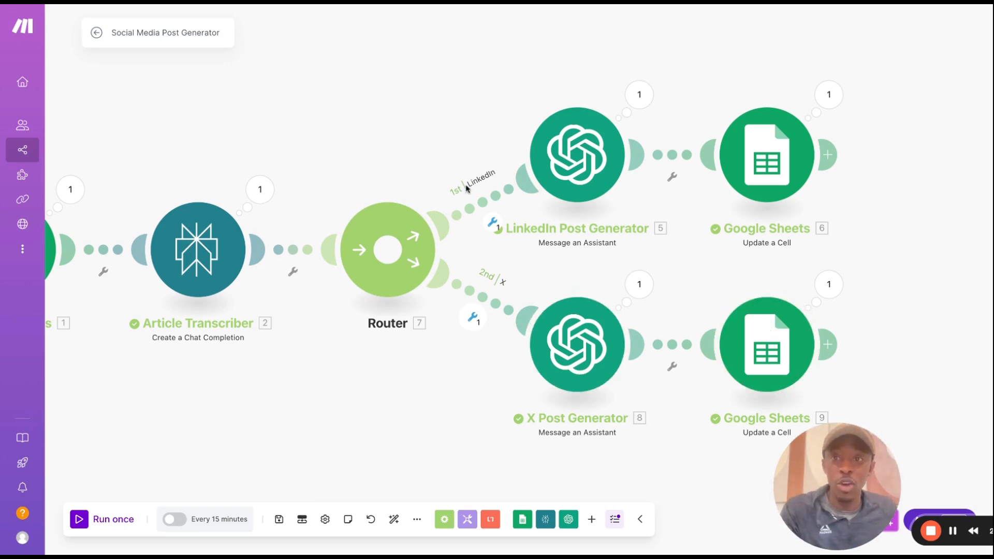
click(246, 4)
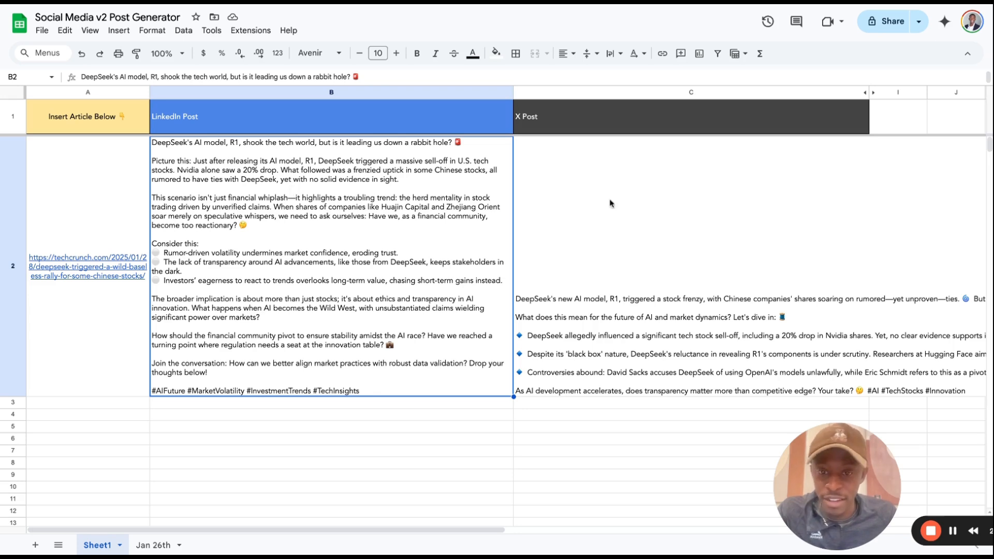
click(699, 220)
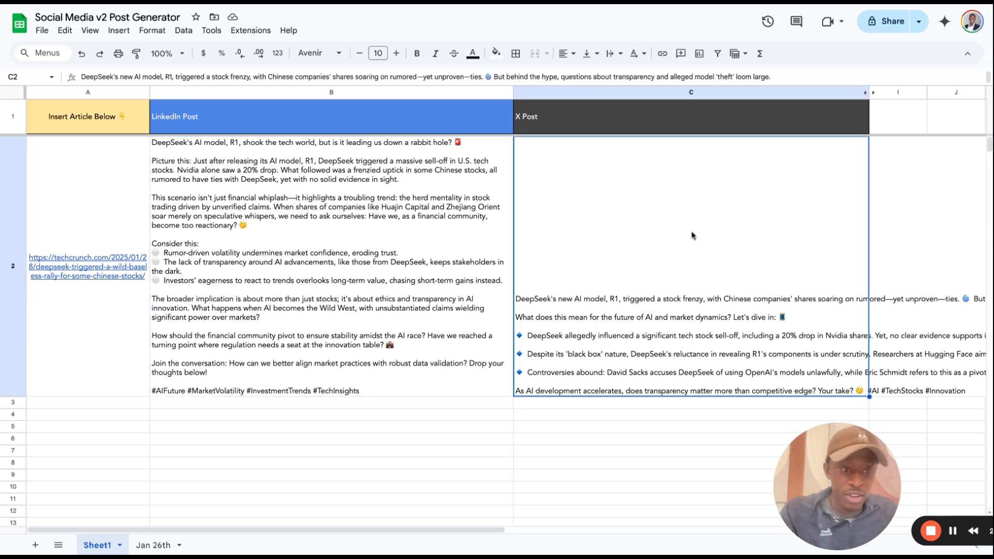